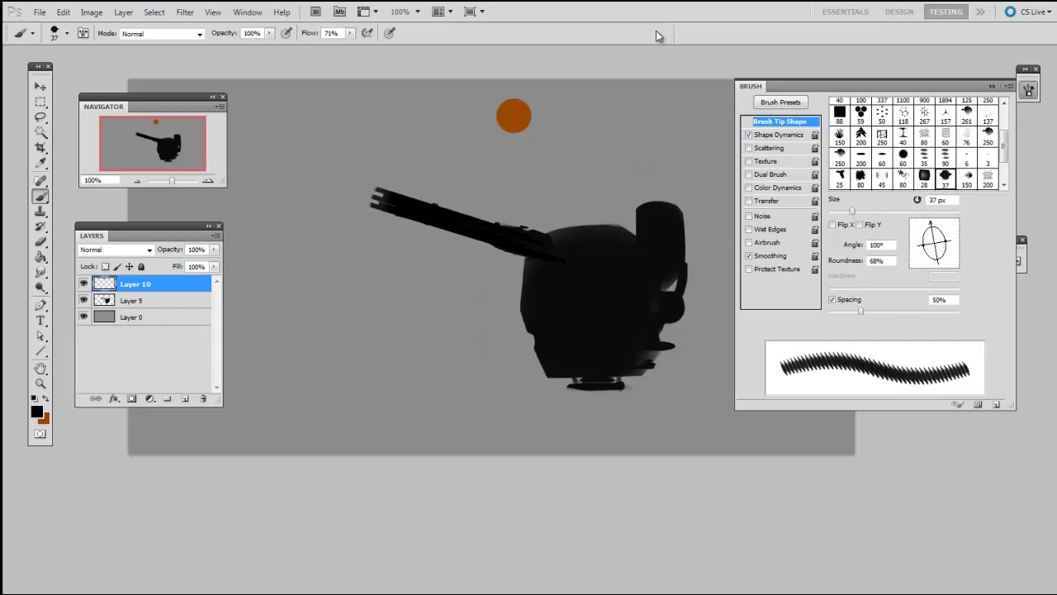
- Set the foreground colour to near-black #0e0d0d for the Brush tool
right_click(505, 340)
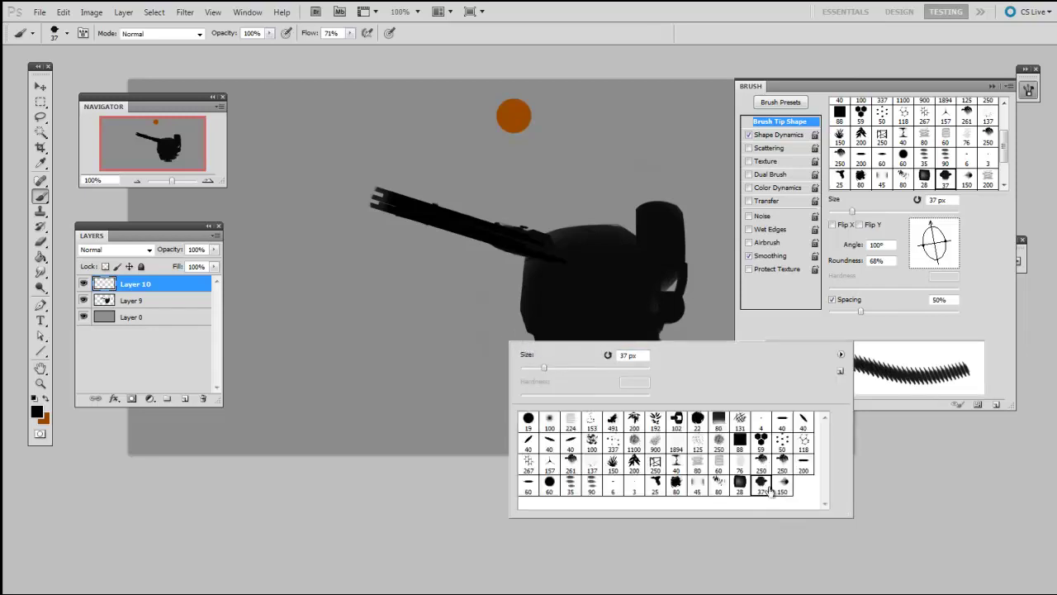
left_click(371, 380)
left_click(37, 413)
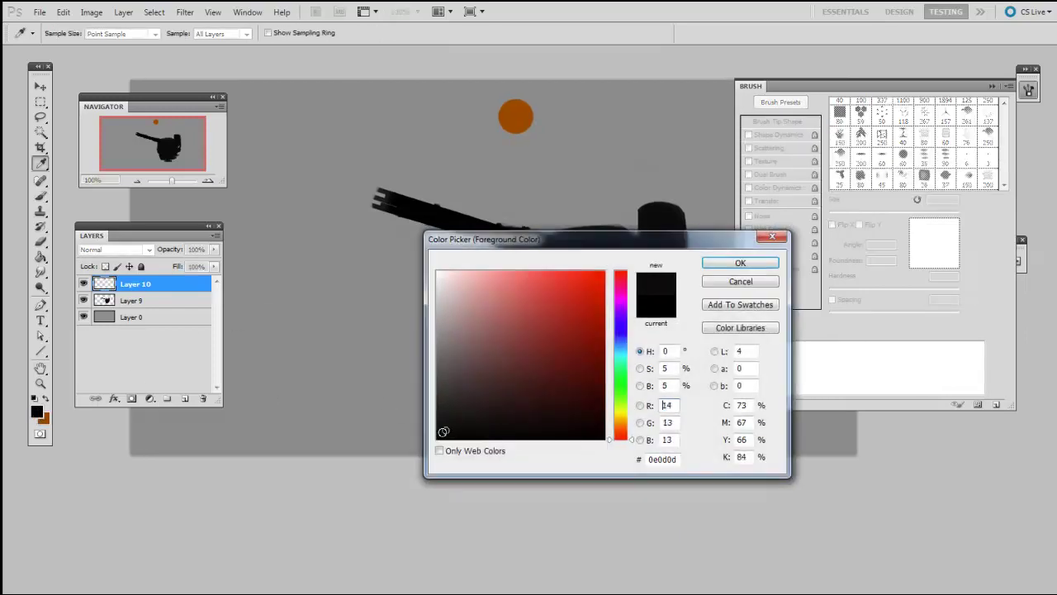
left_click(740, 264)
left_click_drag(451, 368, 446, 364)
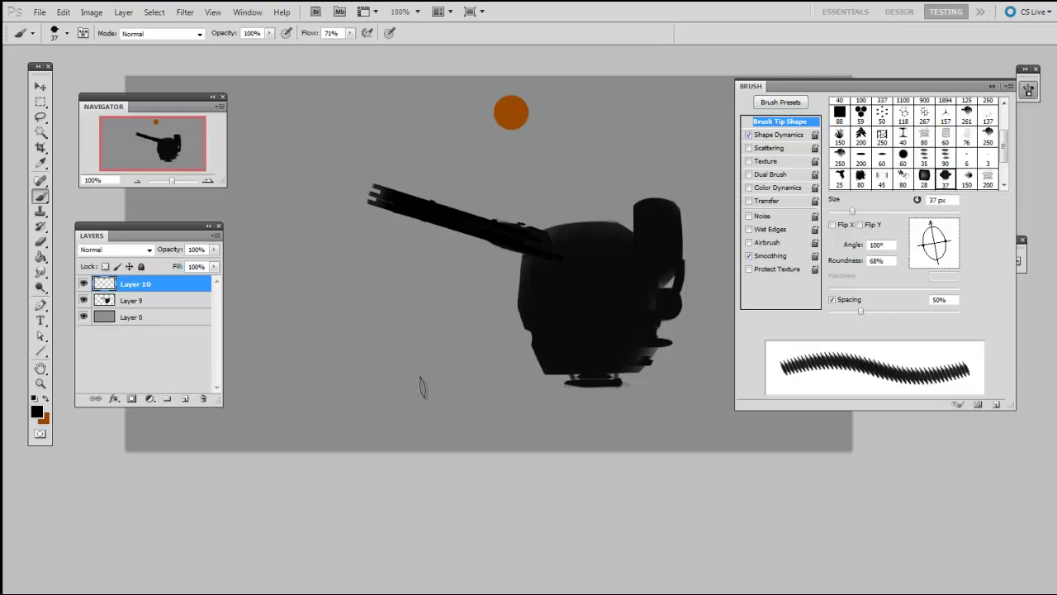
- Enlarge the brush to 40 px and paint a looping ammunition belt on each side of the turret
key("bracketright")
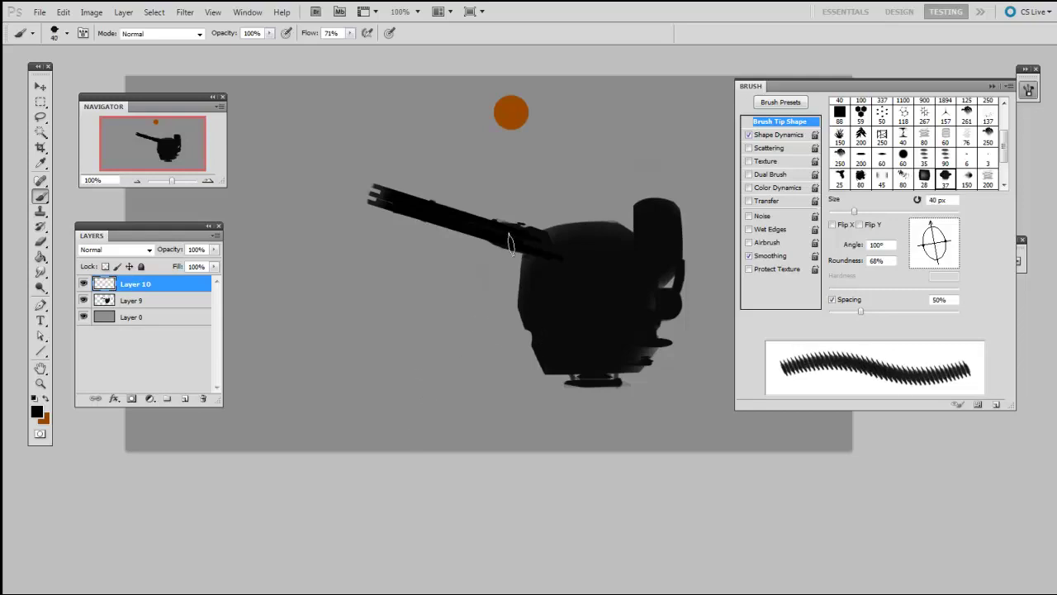
mouse_move(501, 242)
left_mouse_down()
mouse_move(538, 361)
mouse_move(550, 351)
left_mouse_up()
key("space")
left_click_drag(610, 324, 475, 320)
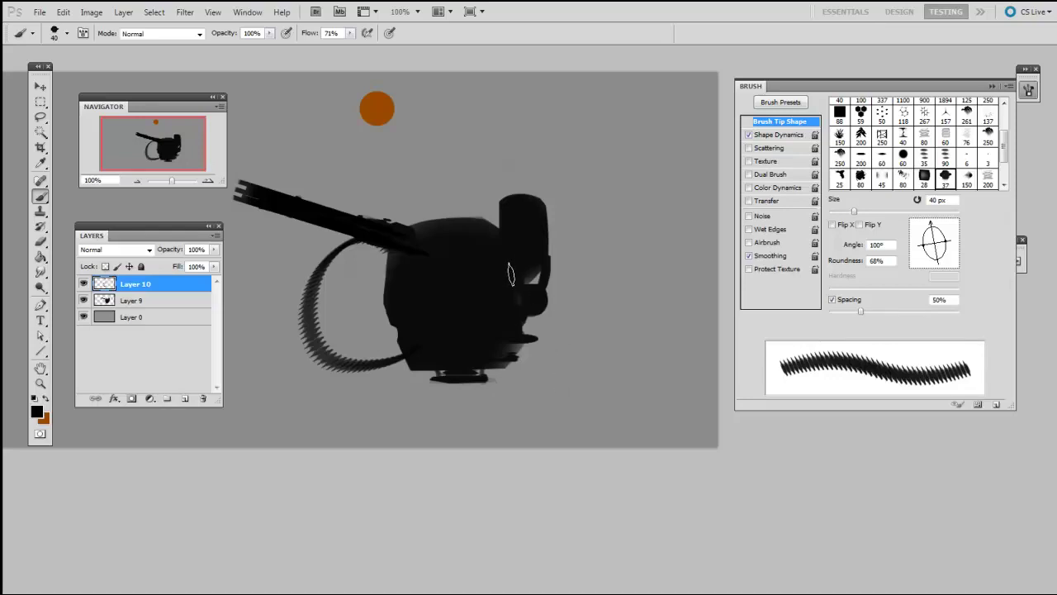
left_click_drag(545, 233, 495, 351)
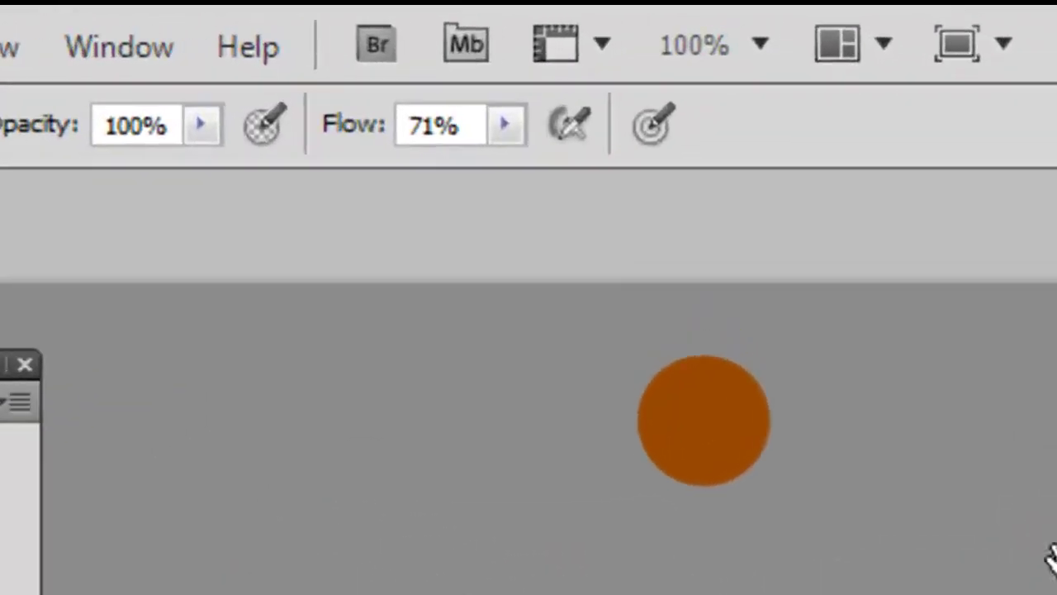
- Set the brush flow to 100% and choose the 37 px brush preset
left_click(506, 132)
left_click_drag(504, 173, 578, 172)
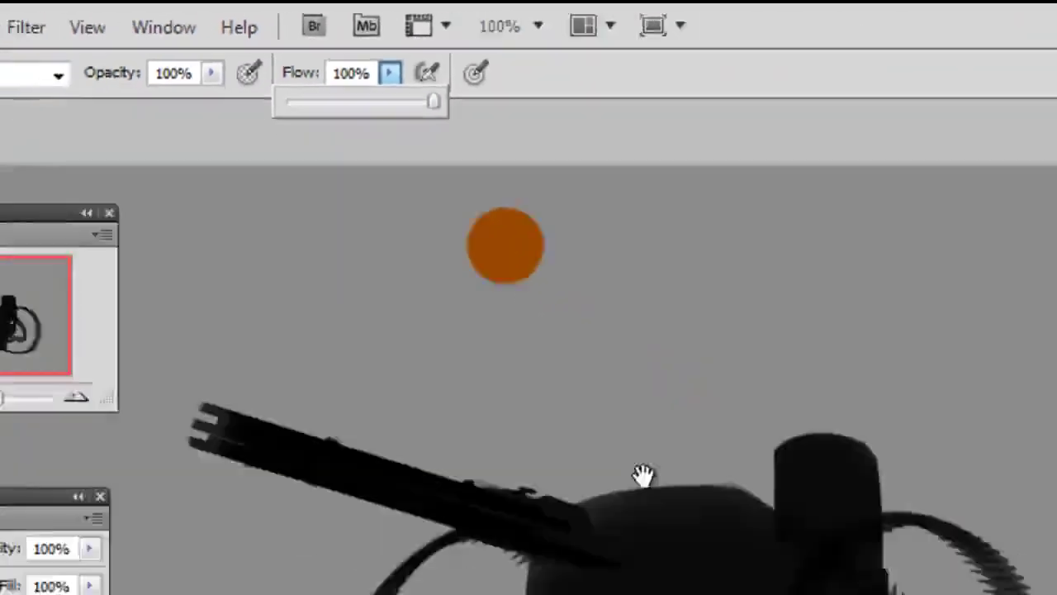
right_click(635, 549)
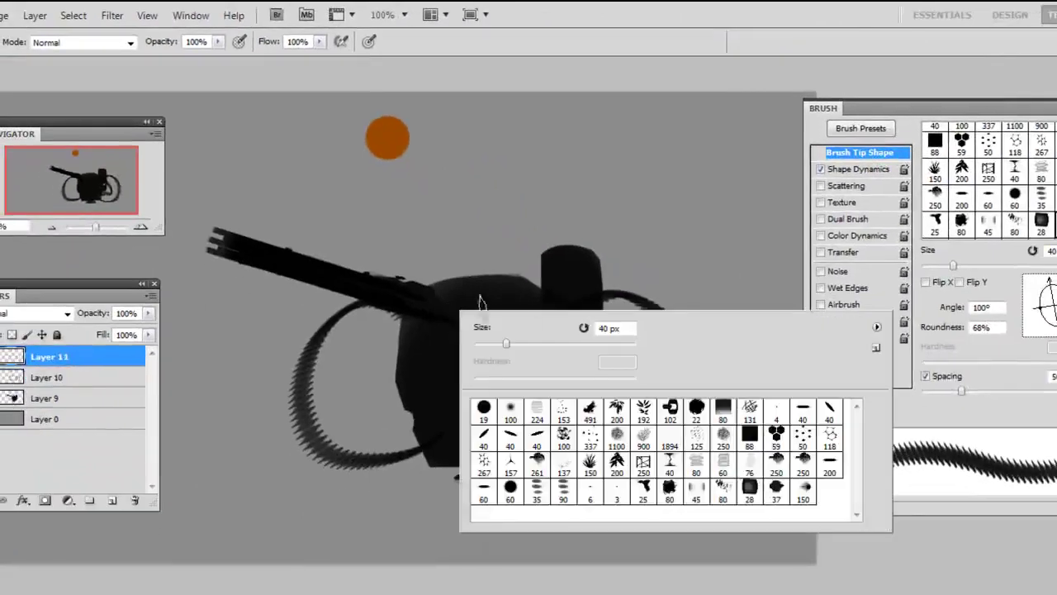
left_click(777, 491)
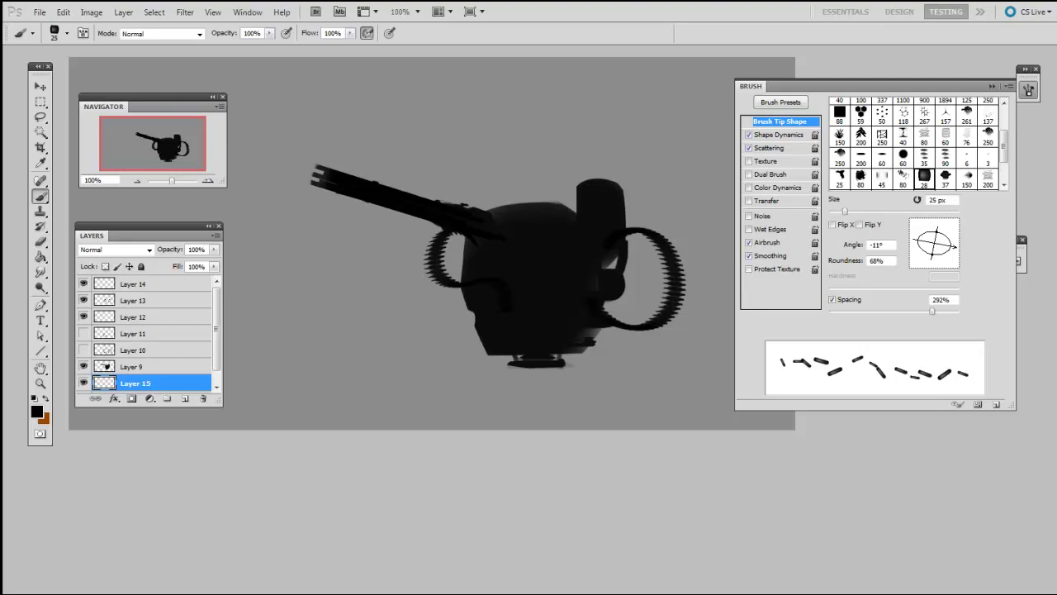
- Create a new layer and paint a scattered trail of shell casings falling from beneath the gun barrel
left_click(351, 33)
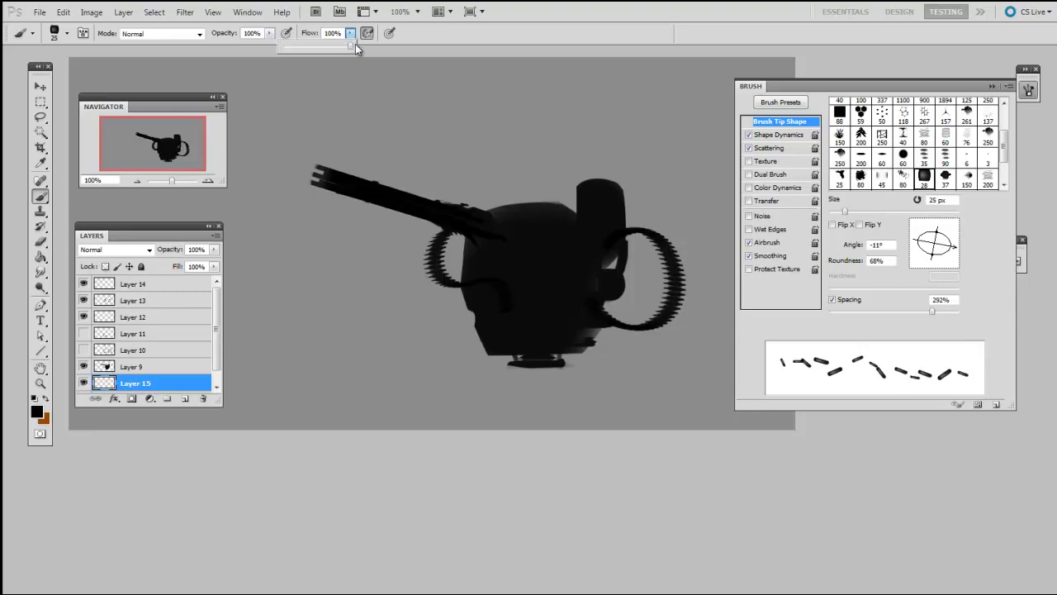
left_click_drag(428, 280, 430, 282)
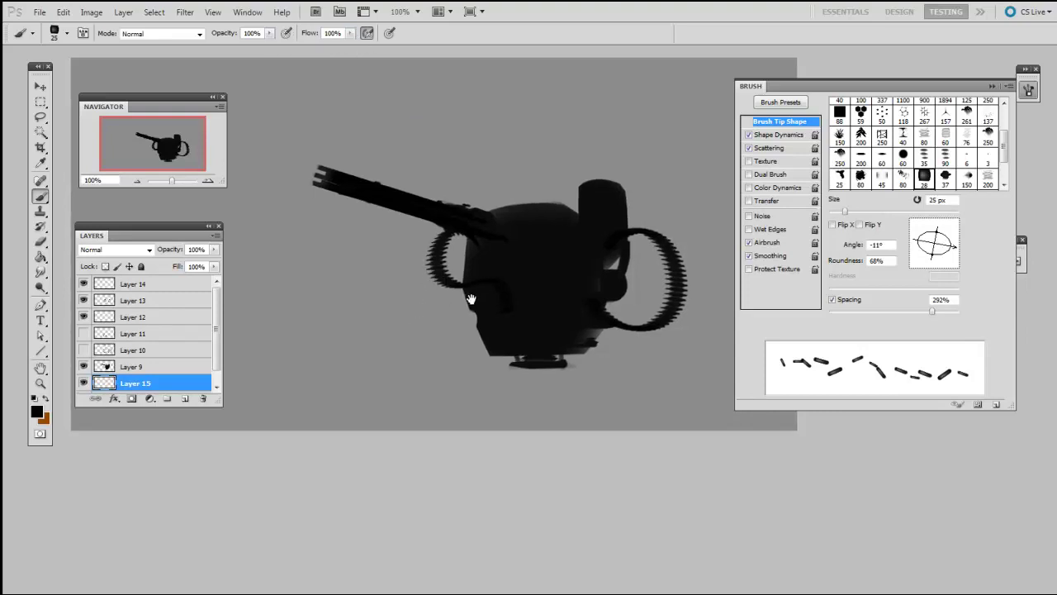
key("ctrl+alt+shift+n")
mouse_move(475, 241)
left_mouse_down()
mouse_move(381, 254)
mouse_move(364, 393)
left_mouse_up()
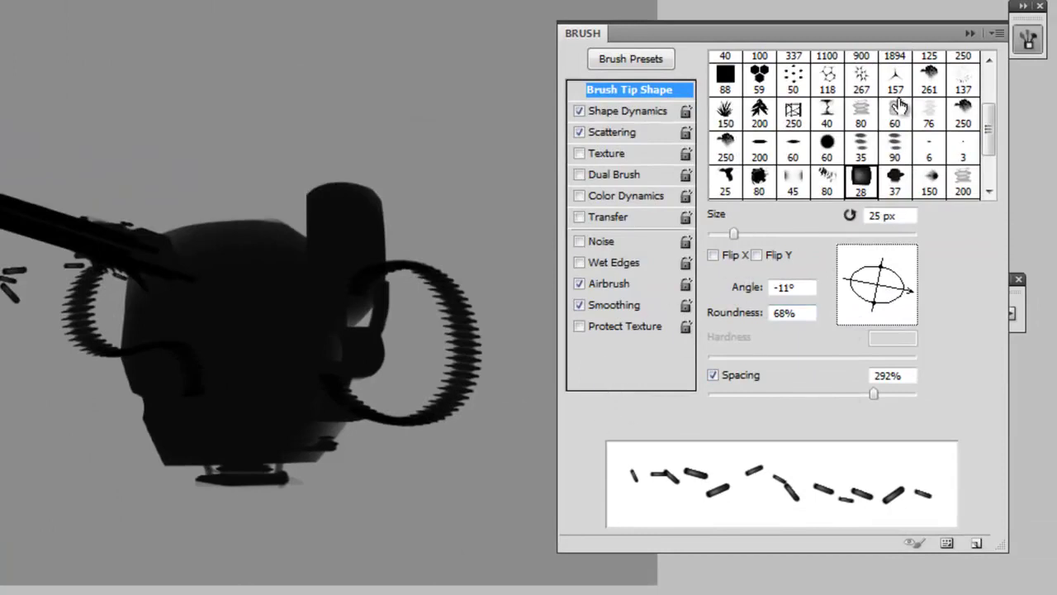
- Reduce the casing brush's scatter and set its Angle Jitter to 5%
left_click(638, 135)
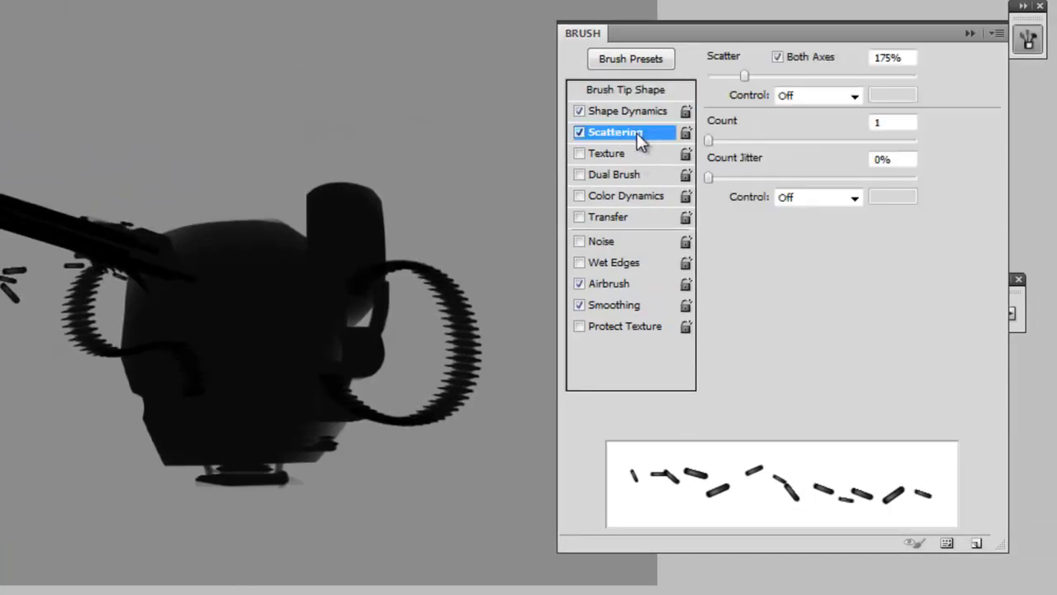
left_click_drag(744, 76, 720, 75)
left_click(640, 108)
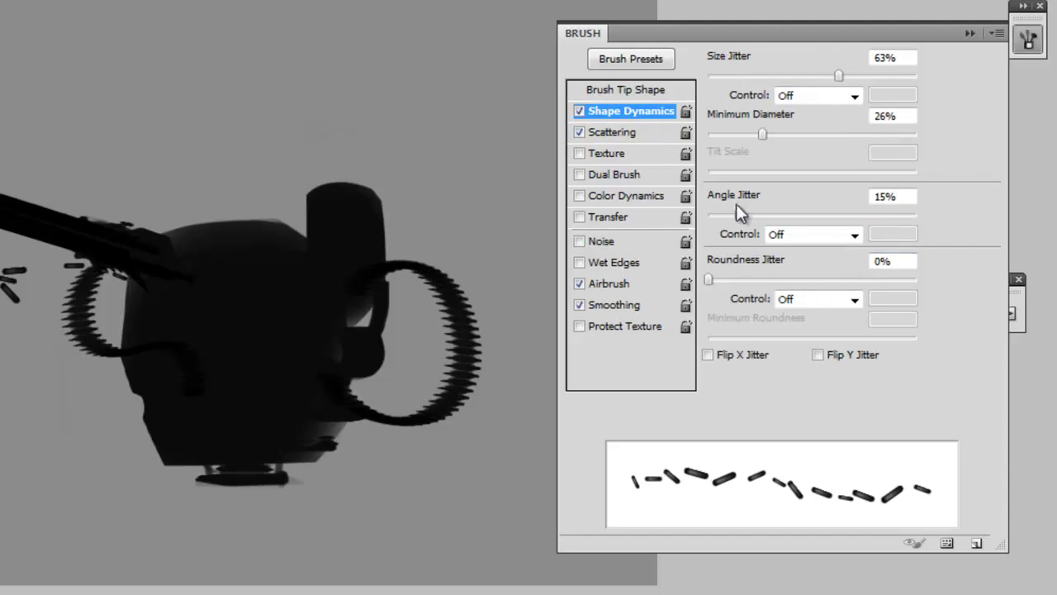
left_click_drag(740, 215, 717, 213)
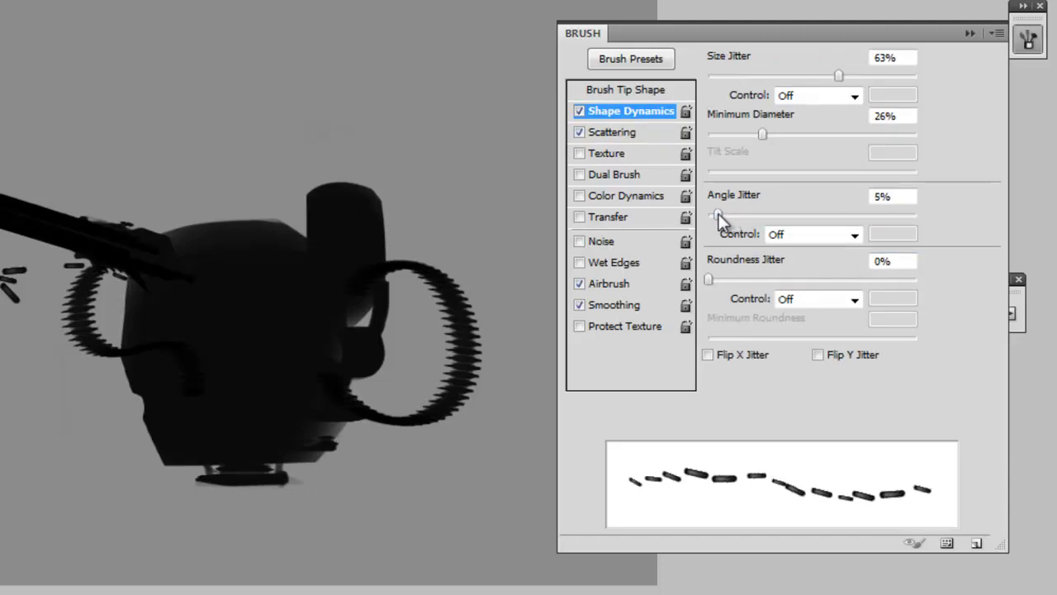
- Set the brush tip angle to 49° and paint a second, wider arc of shell casings falling from the gun
left_click(636, 89)
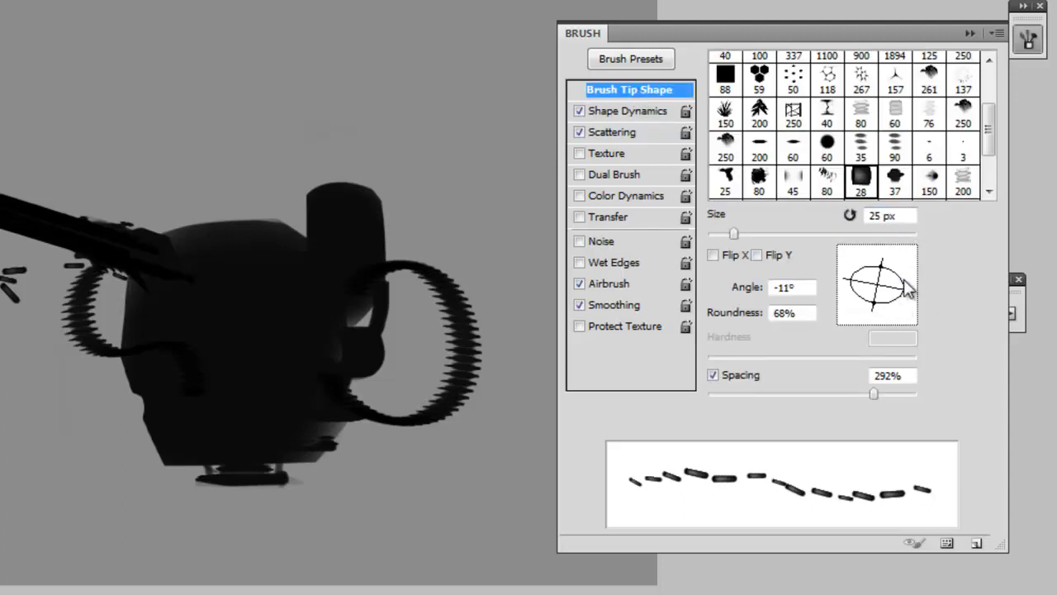
mouse_move(908, 294)
left_mouse_down()
mouse_move(903, 271)
mouse_move(880, 264)
mouse_move(894, 276)
left_mouse_up()
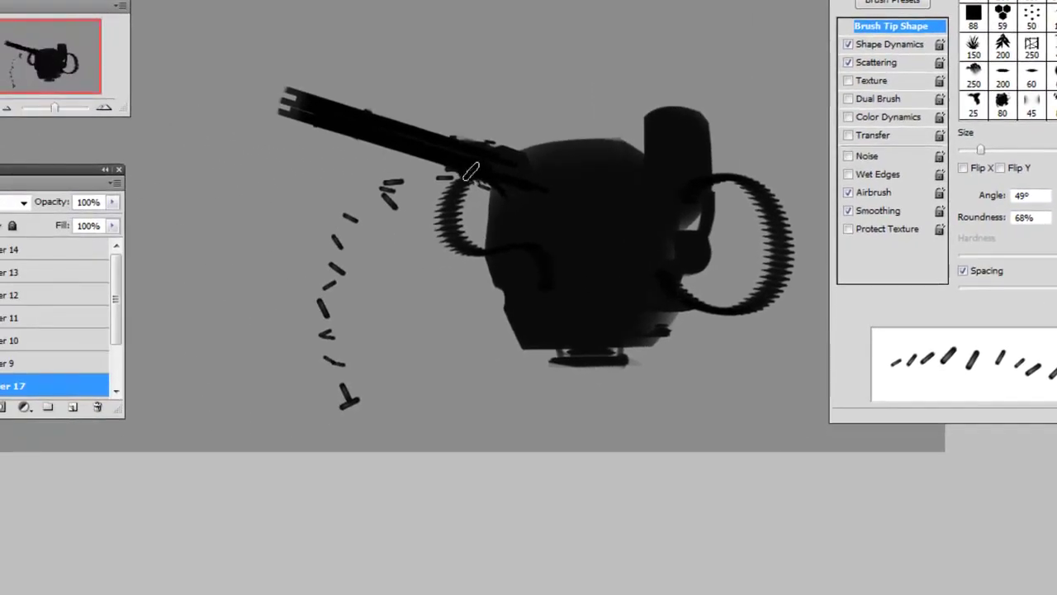
mouse_move(467, 174)
left_mouse_down()
mouse_move(313, 181)
mouse_move(192, 291)
left_mouse_up()
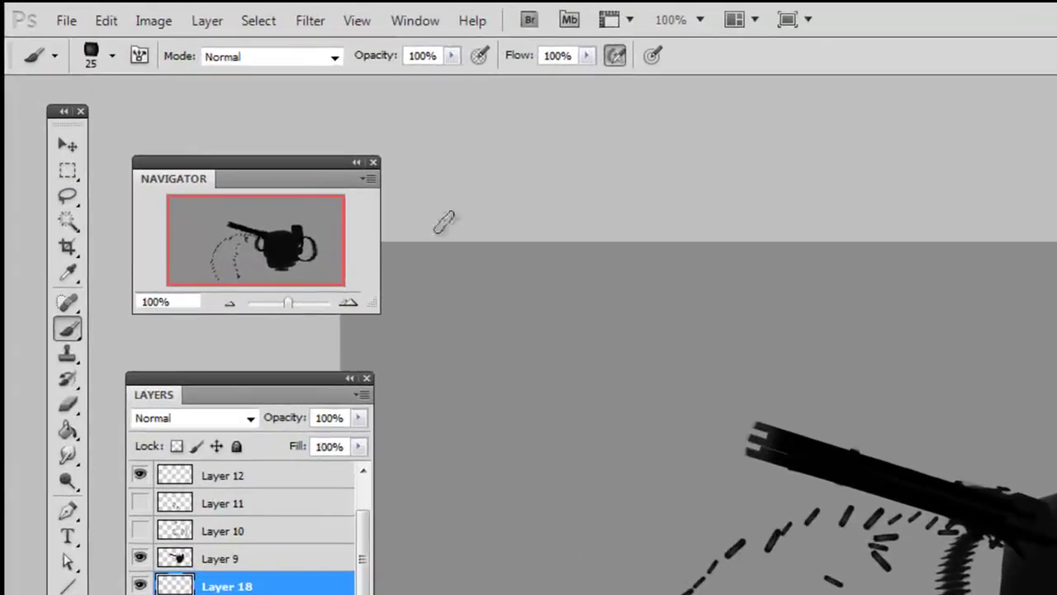
- Set the brush blending mode to Screen and the foreground colour to reddish orange #ae420d
left_click(297, 55)
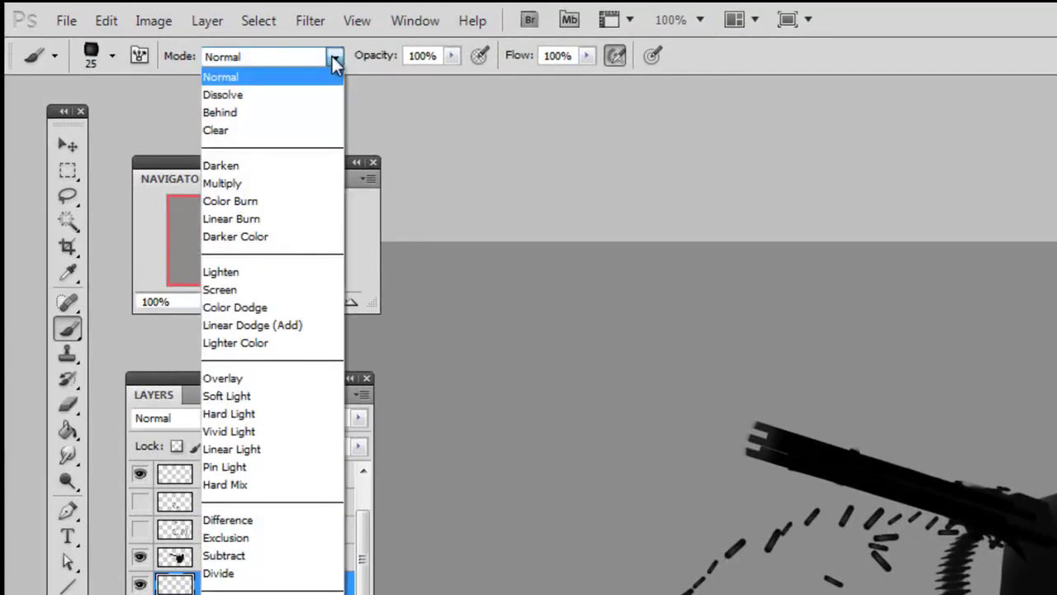
left_click(288, 290)
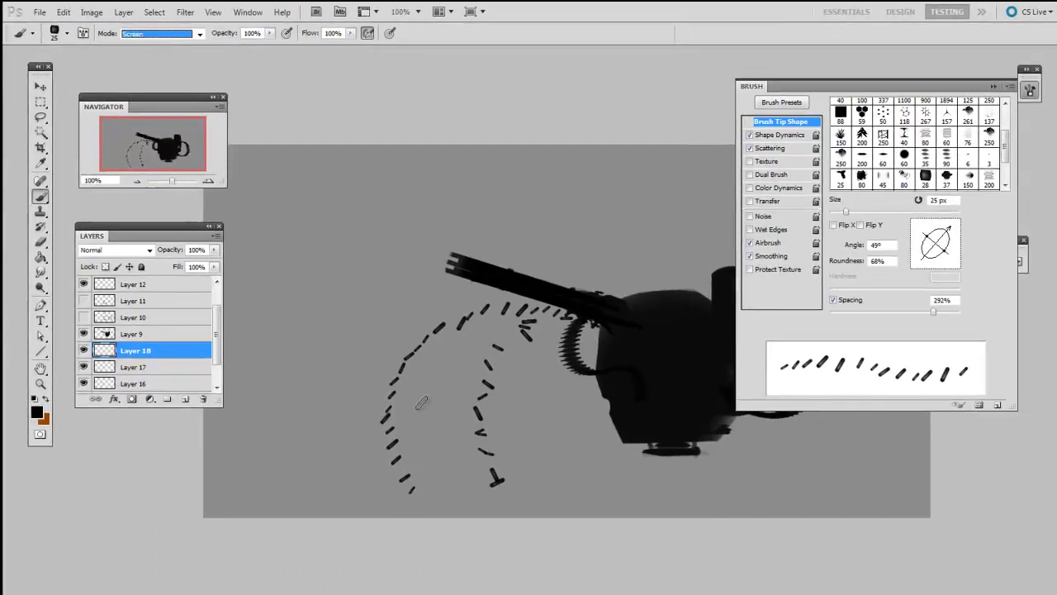
left_click(45, 399)
left_click(36, 410)
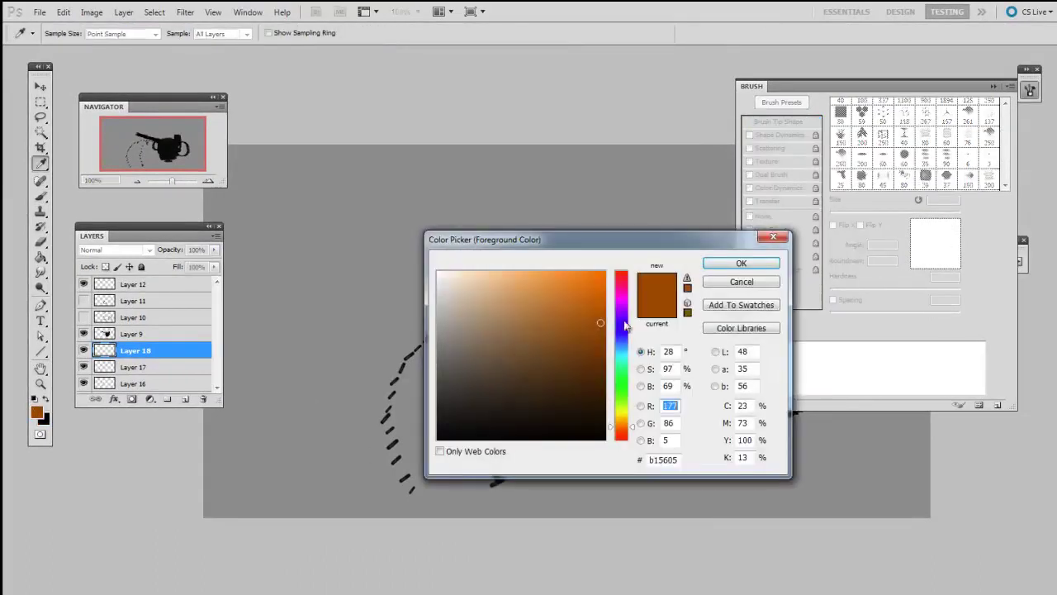
left_click(634, 435)
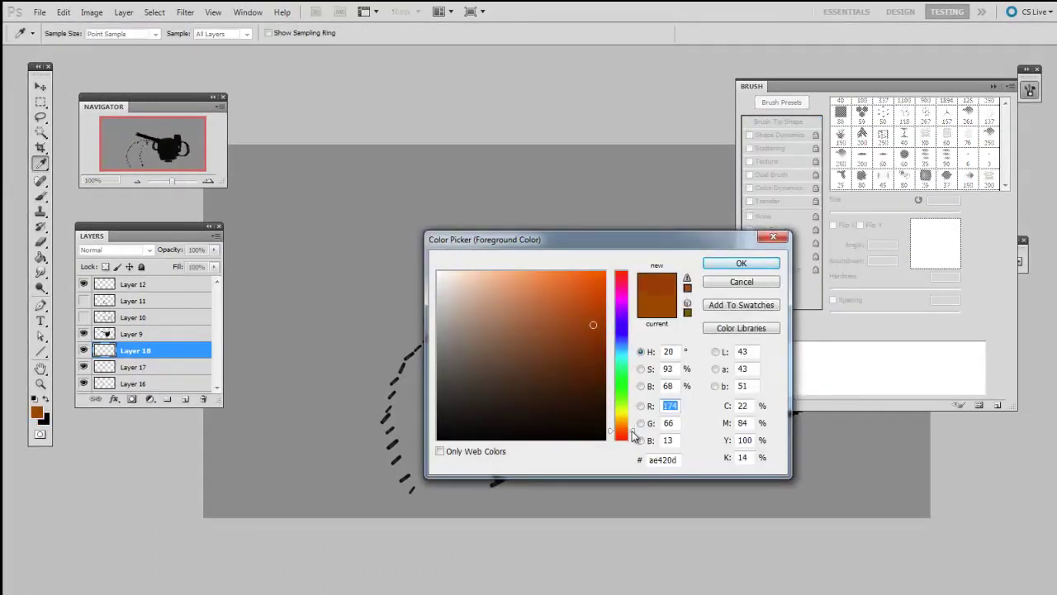
left_click(742, 263)
left_click_drag(440, 306, 441, 301)
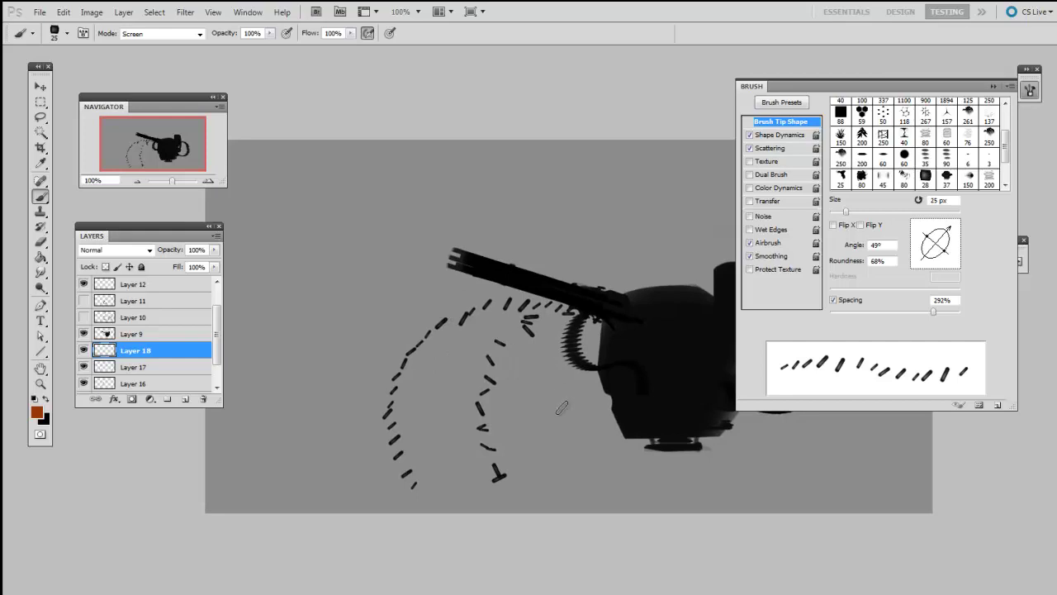
left_click_drag(534, 323, 539, 319)
- Choose the 150 px flame-shaped brush preset and set its tip angle to -20° to line up with the gun barrel
right_click(444, 298)
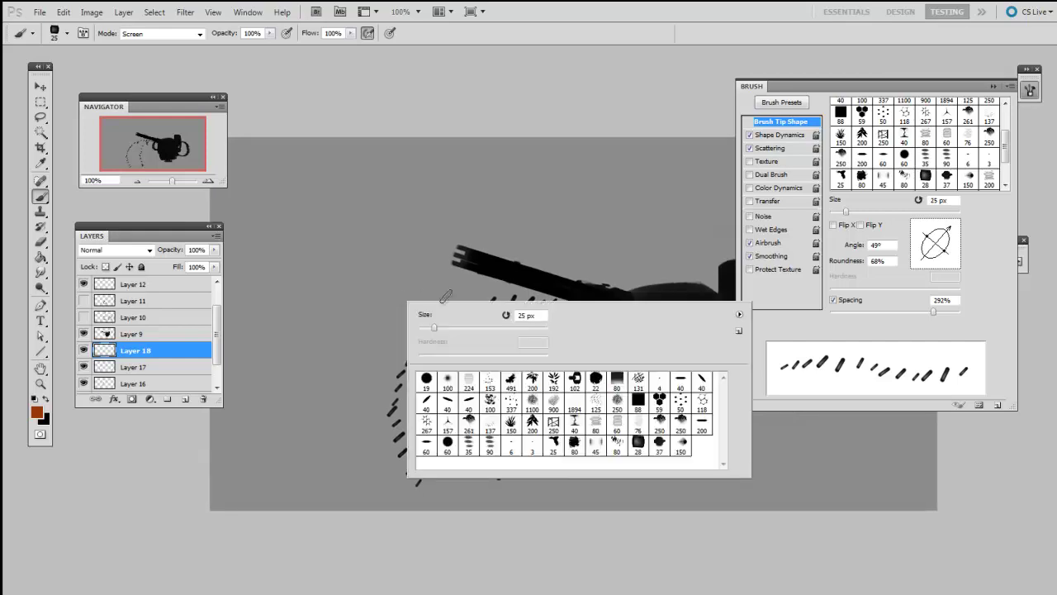
double_click(680, 446)
left_click_drag(608, 349, 606, 351)
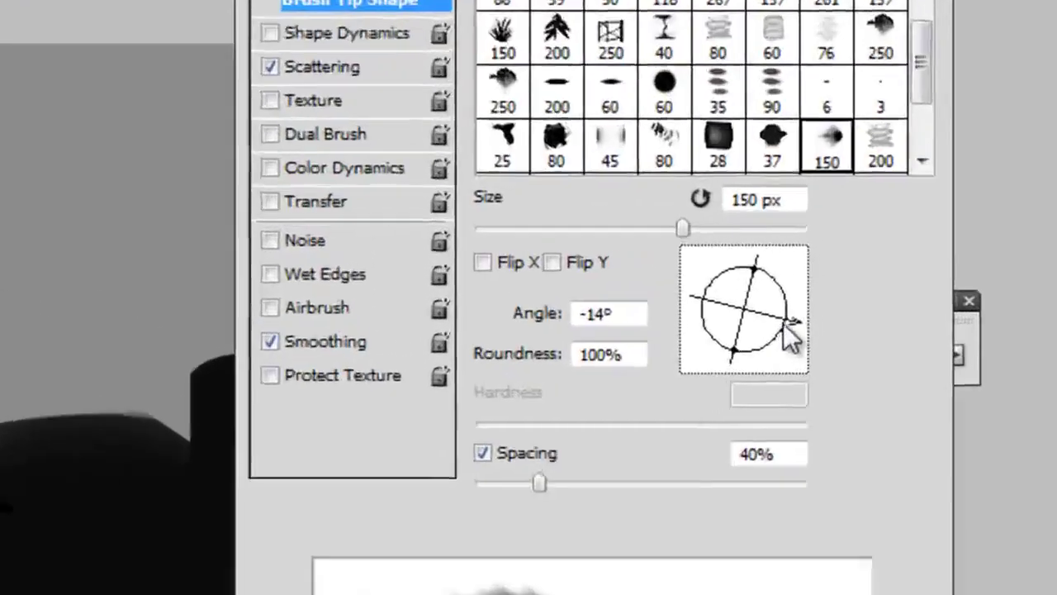
left_click_drag(950, 246, 951, 259)
mouse_move(723, 349)
left_mouse_down()
mouse_move(718, 358)
mouse_move(732, 363)
left_mouse_up()
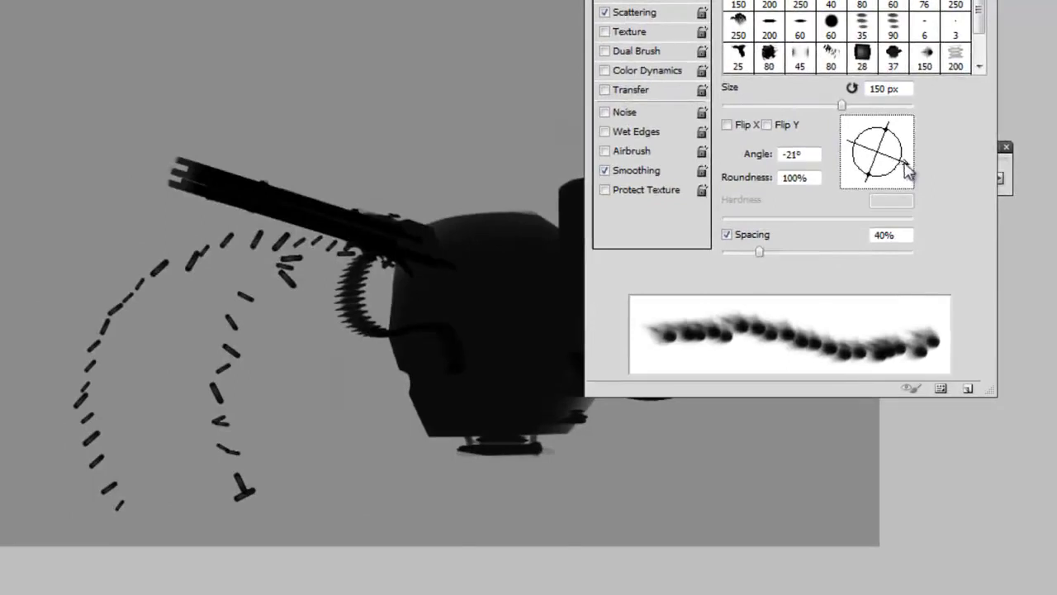
mouse_move(905, 164)
left_mouse_down()
mouse_move(900, 184)
mouse_move(904, 171)
mouse_move(922, 248)
left_mouse_up()
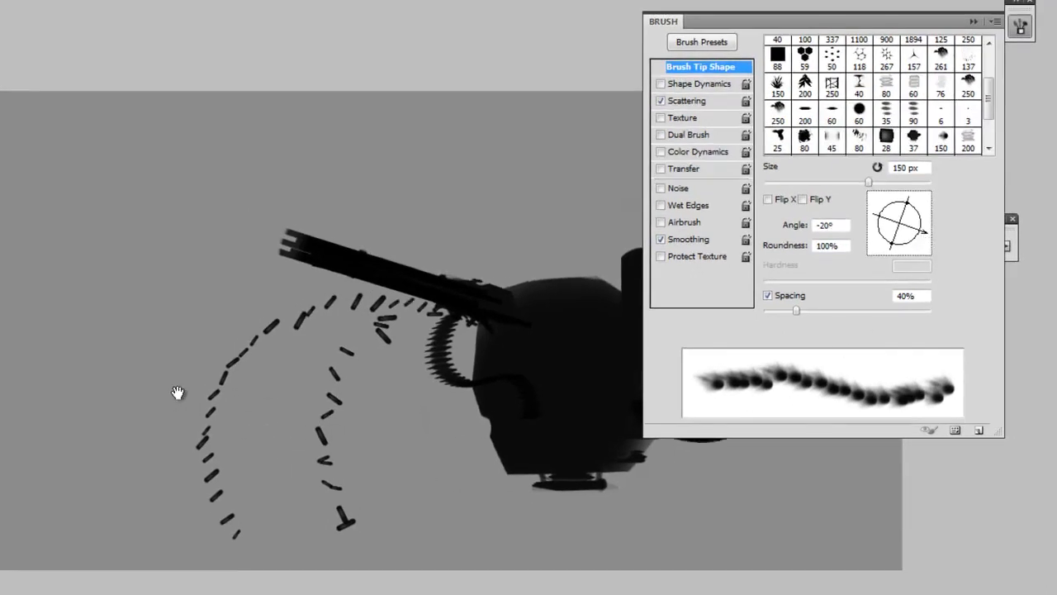
left_click_drag(178, 393, 181, 389)
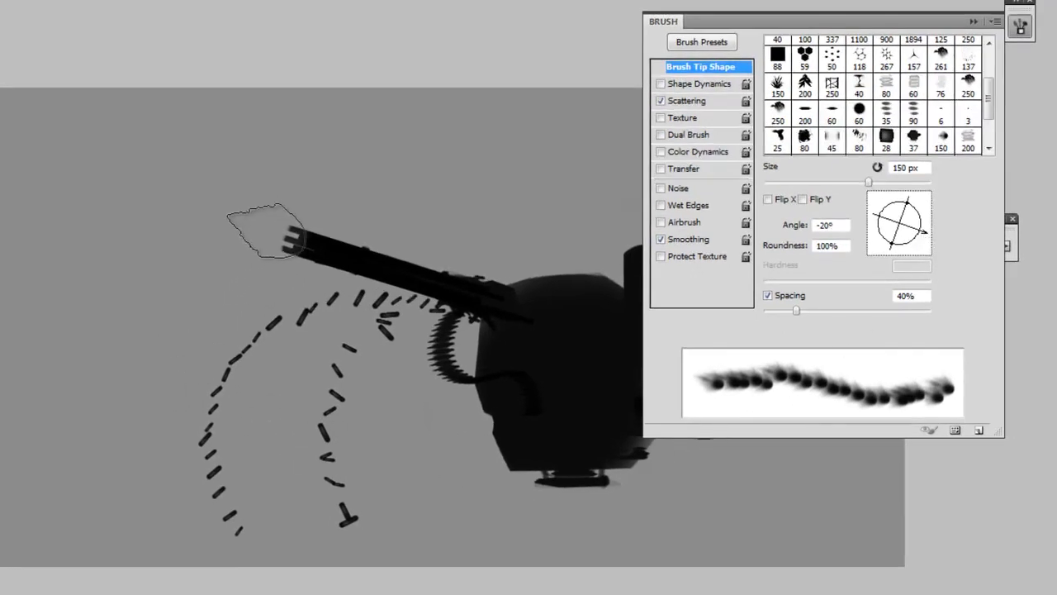
- Enlarge the brush to 200 px and build up an orange-to-yellow muzzle flash at the tip of the gun barrel
mouse_move(260, 234)
left_mouse_down()
mouse_move(235, 217)
mouse_move(260, 231)
left_mouse_up()
key("bracketright")
key("bracketright")
left_click_drag(300, 302, 310, 312)
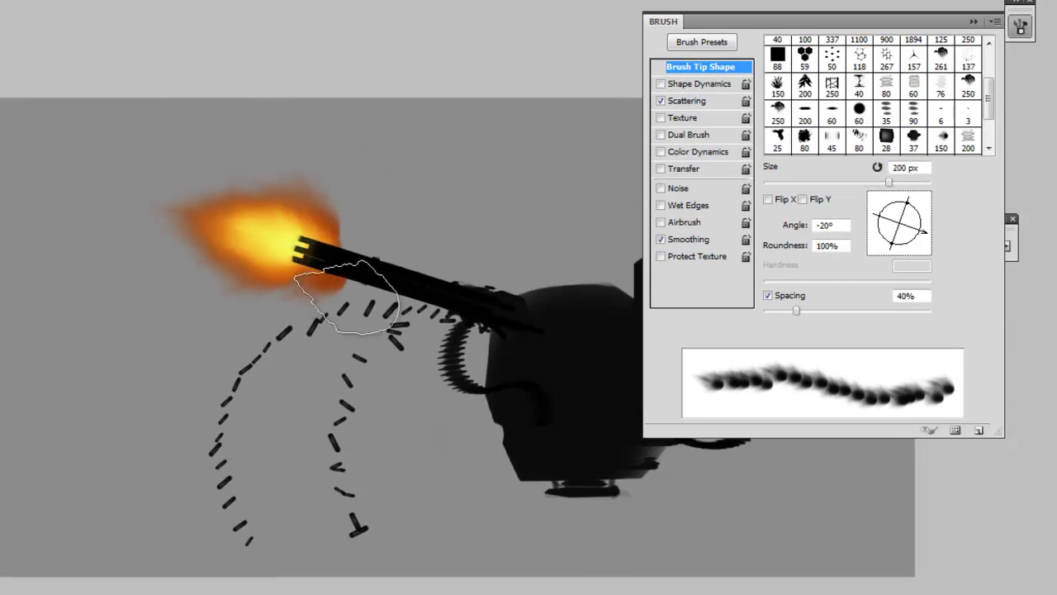
- Erase the flame spilling above and below the barrel behind the muzzle, using a soft round 25 px Eraser
key("e")
right_click(327, 285)
left_click(383, 396)
left_click_drag(295, 434, 294, 434)
key("bracketleft")
key("bracketleft")
key("bracketleft")
key("bracketleft")
key("bracketleft")
key("bracketleft")
key("bracketleft")
key("bracketleft")
key("bracketleft")
mouse_move(324, 199)
left_mouse_down()
mouse_move(334, 244)
mouse_move(319, 172)
left_mouse_up()
key("bracketright")
key("bracketright")
key("bracketright")
left_click_drag(342, 279, 294, 151)
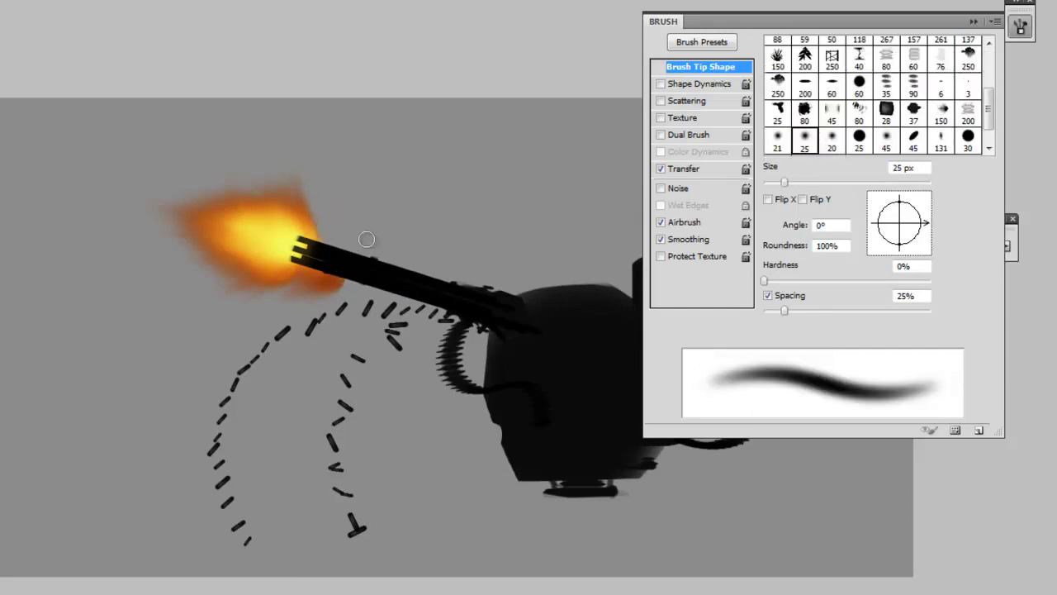
left_click_drag(339, 283, 325, 283)
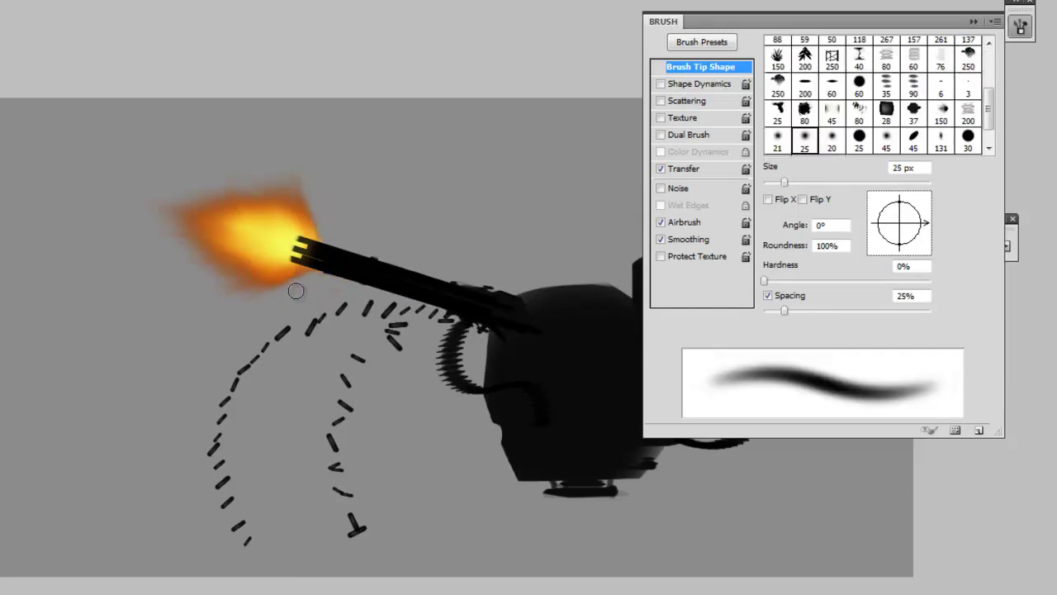